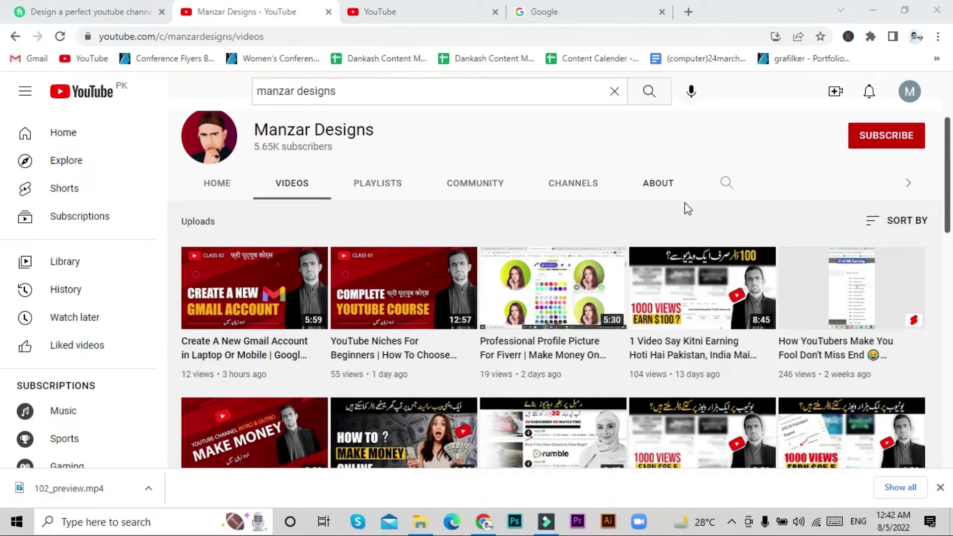
scroll(685, 206, down, 12)
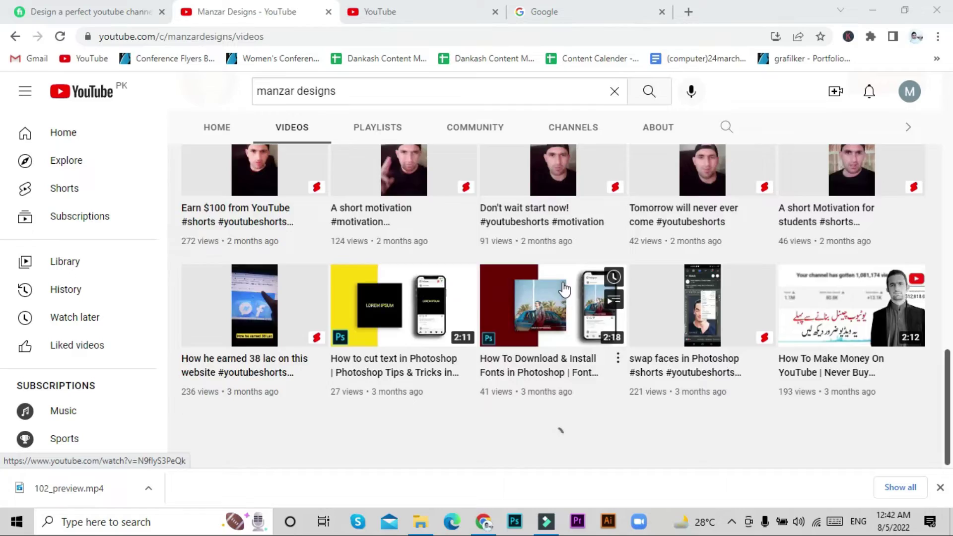
scroll(563, 278, up, 15)
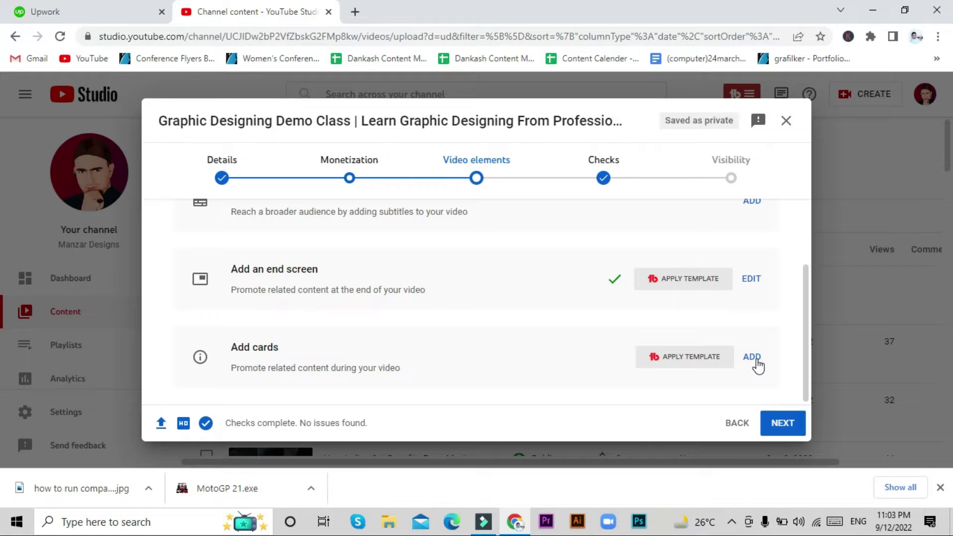
- Open the cards editor for the uploaded video and play its preview briefly, pausing at 00:02:02
click(758, 360)
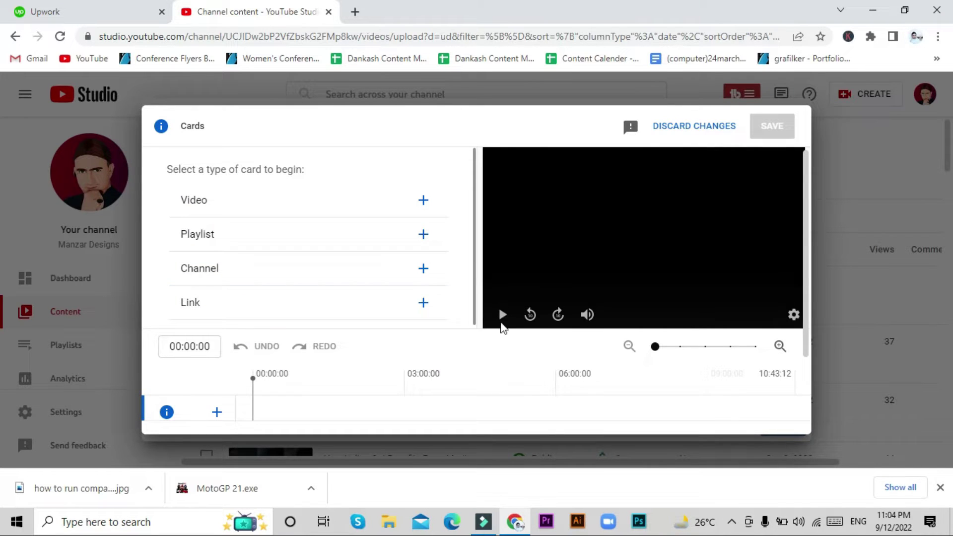
click(503, 316)
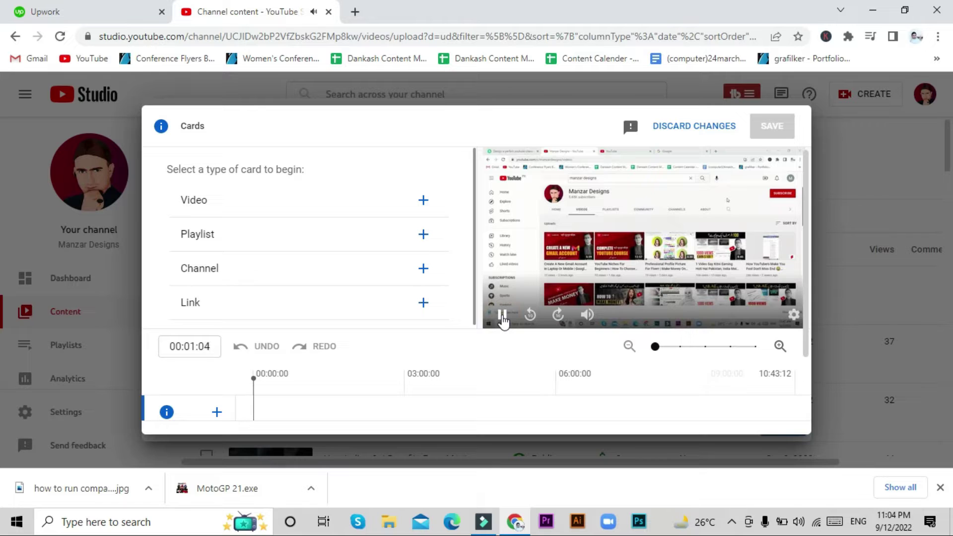
click(503, 318)
scroll(238, 196, down, 2)
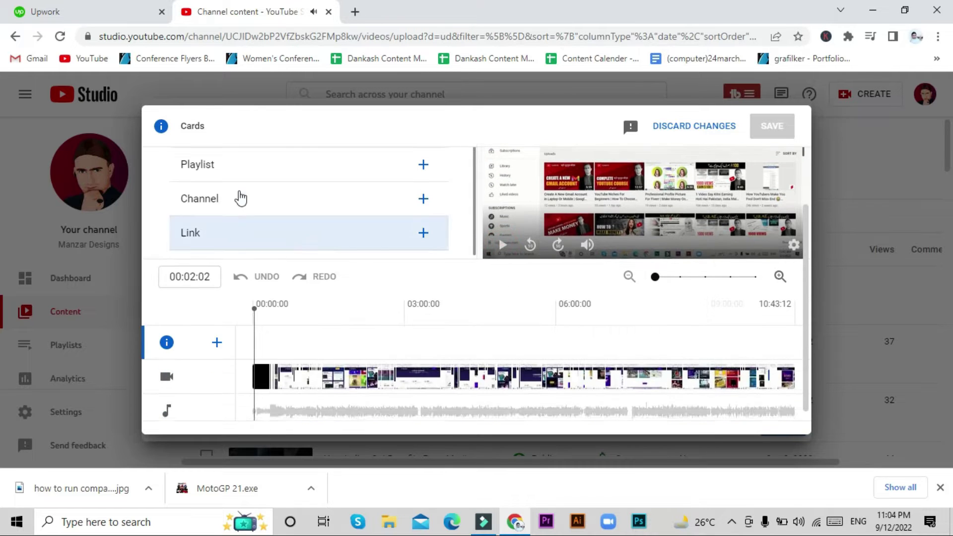
scroll(255, 195, up, 2)
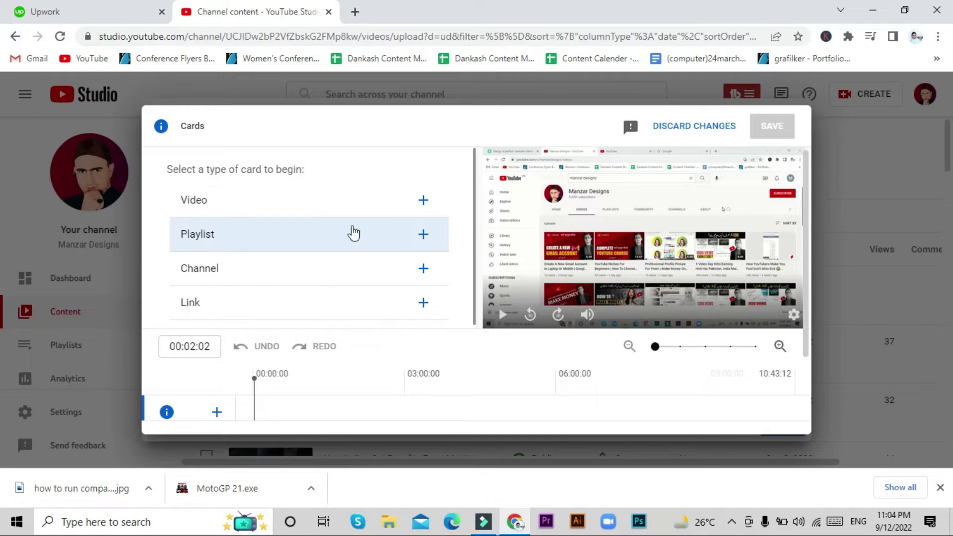
- Add a video card linking to "YouTube Viral Video Title Kesay Choose Karen" and move it to 00:25:19 on the timeline
click(343, 201)
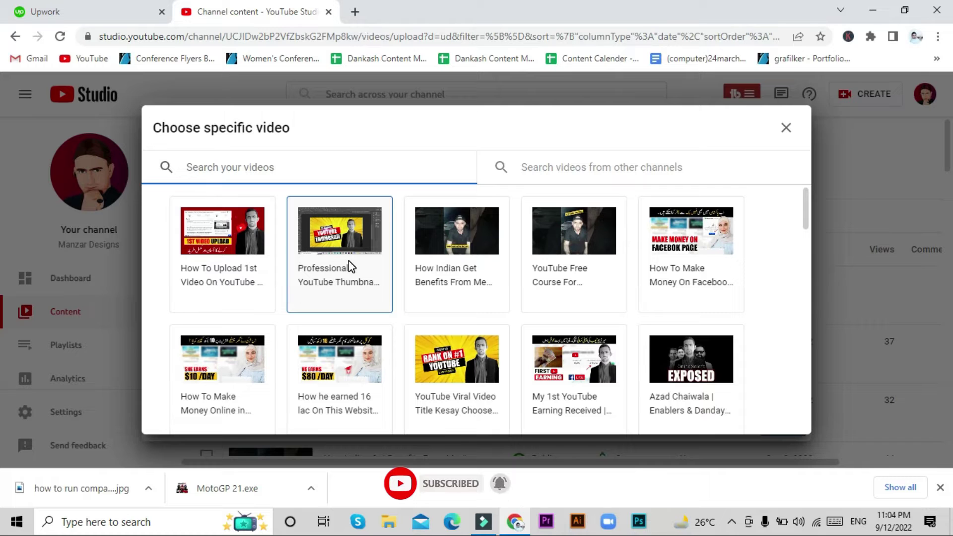
scroll(447, 288, down, 3)
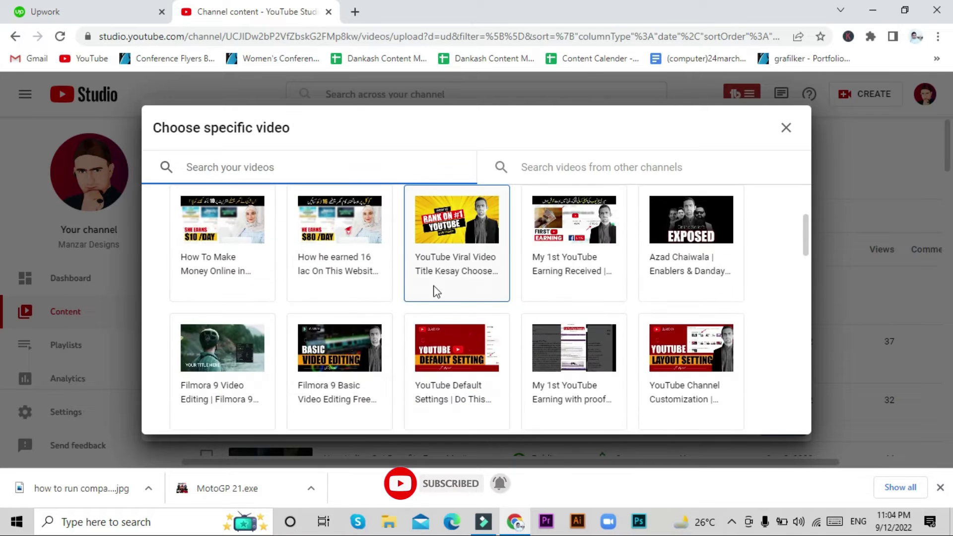
click(460, 238)
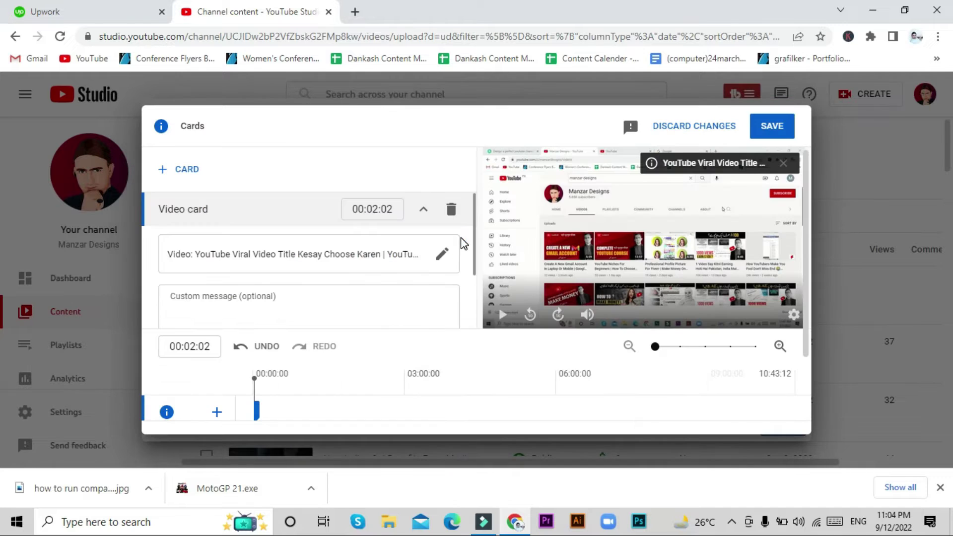
scroll(313, 387, down, 1)
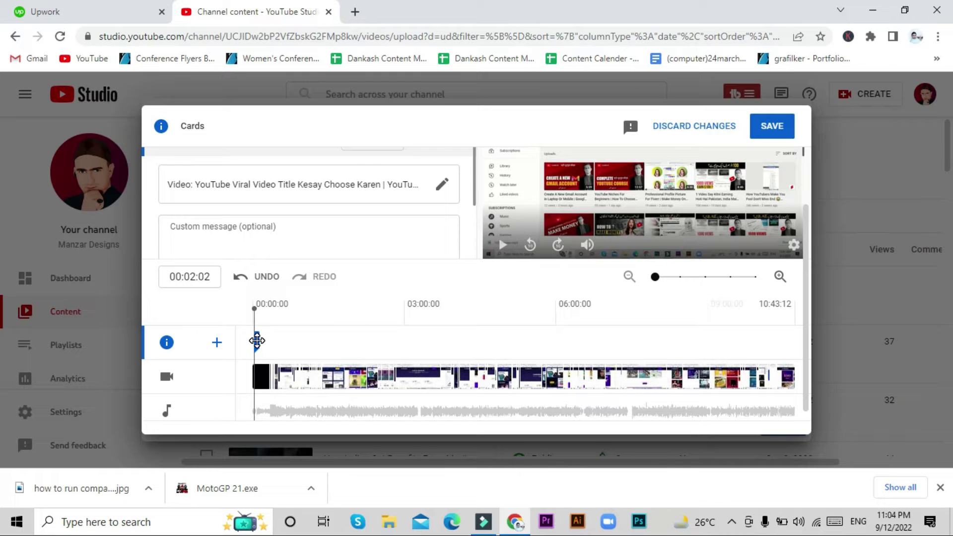
mouse_move(257, 340)
mouse_down()
mouse_move(759, 353)
mouse_move(277, 356)
mouse_up()
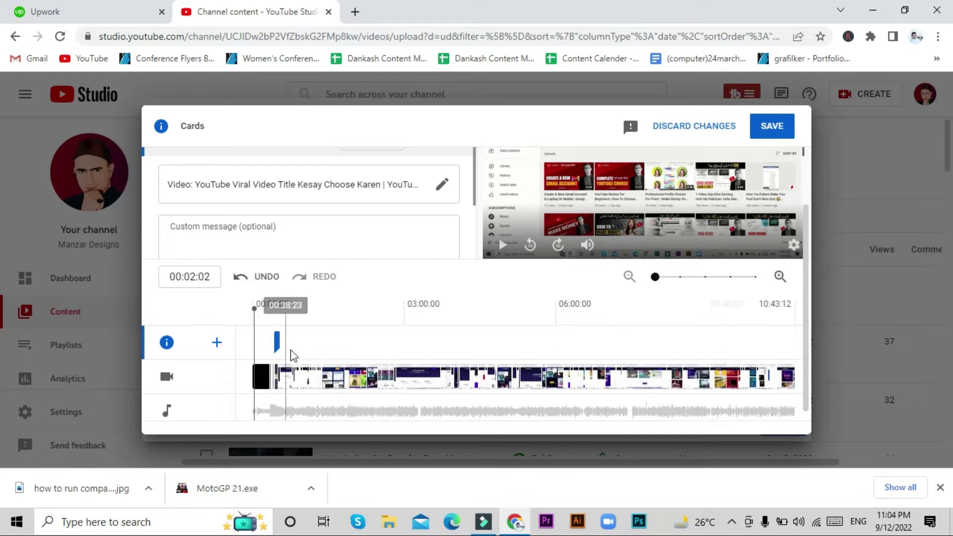
- Play the preview from 00:14:22 past the first card, and expand and close its teaser to check it
click(266, 397)
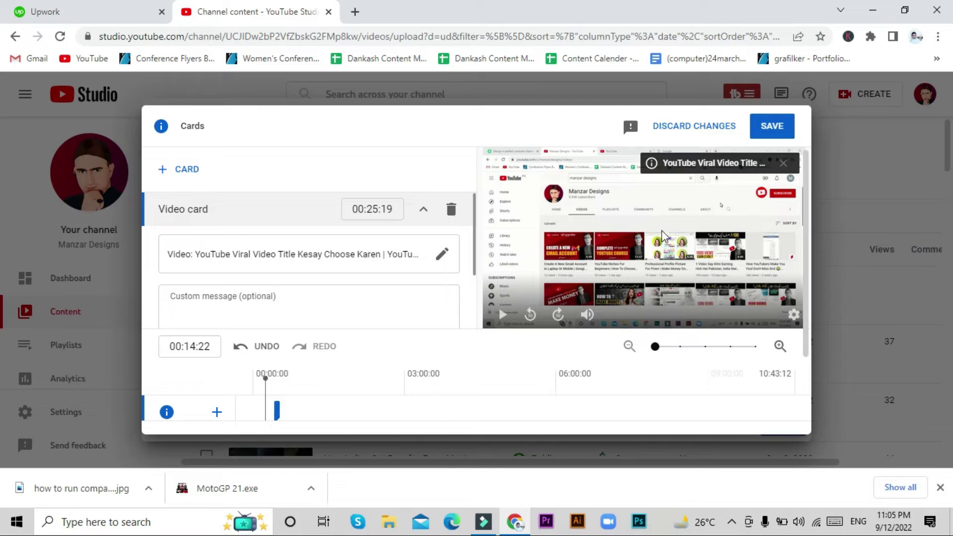
key(space)
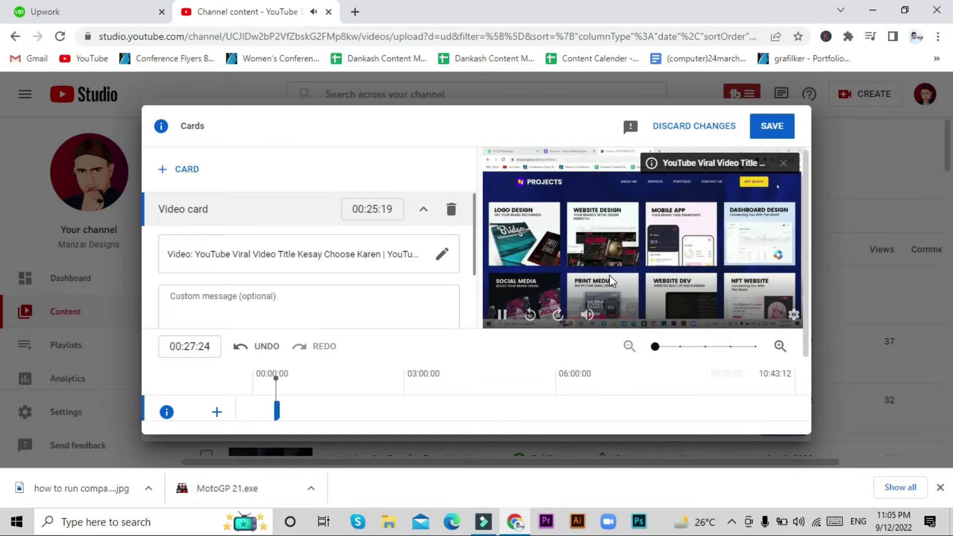
click(606, 273)
click(653, 167)
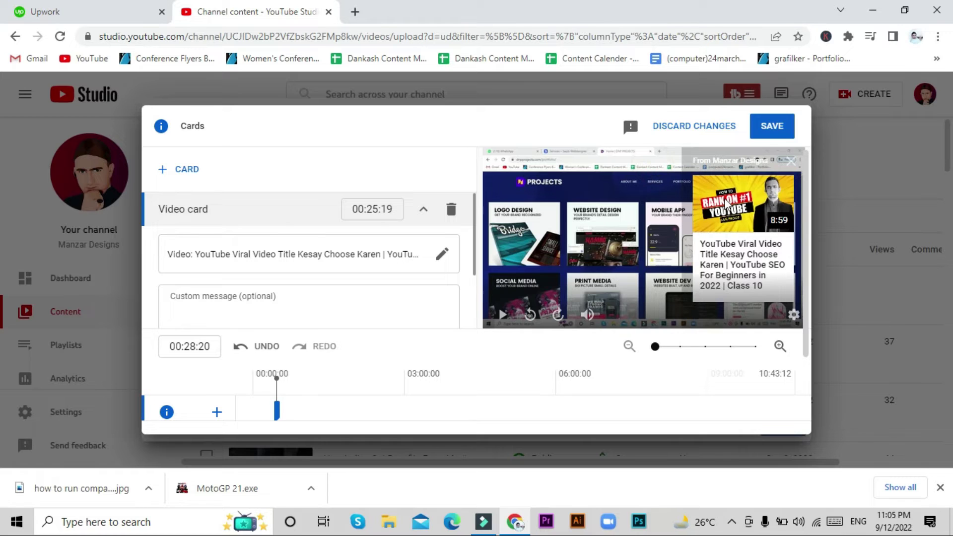
click(791, 161)
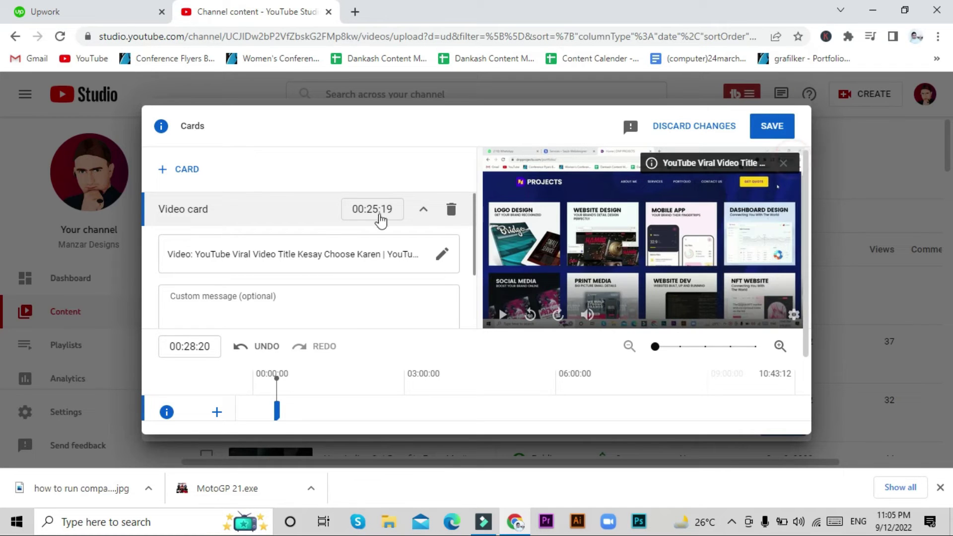
- Add a second video card linking to "My 1st YouTube Earning Received" and move it to 04:04:17 on the timeline
click(177, 171)
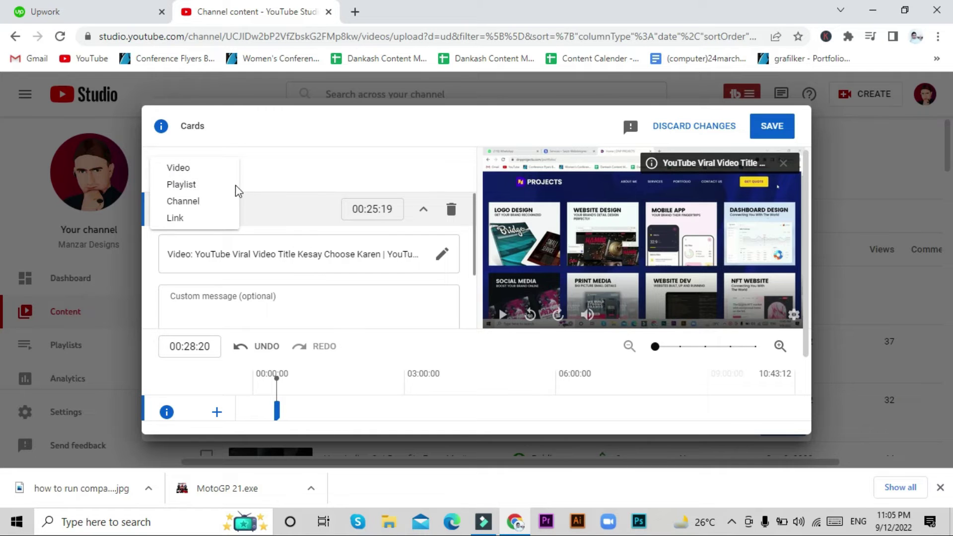
click(181, 168)
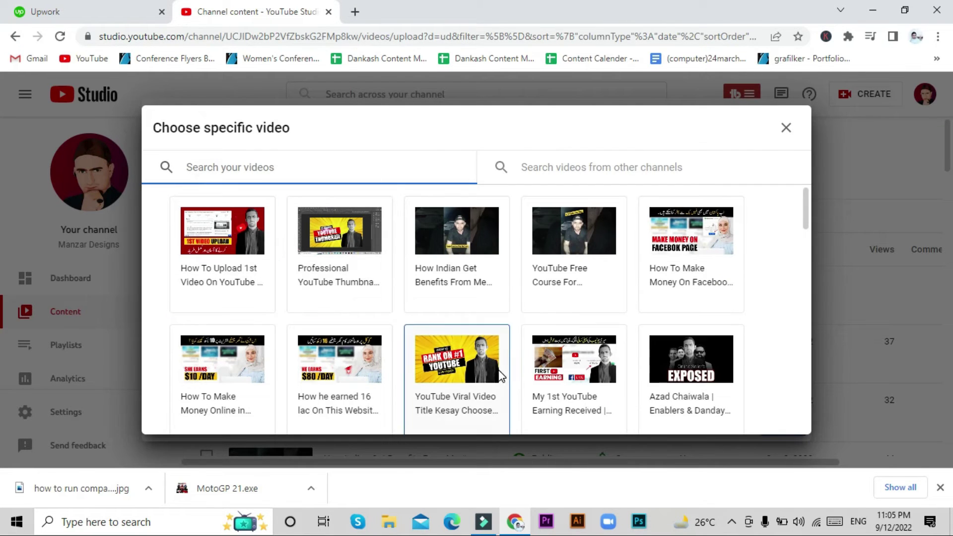
click(613, 367)
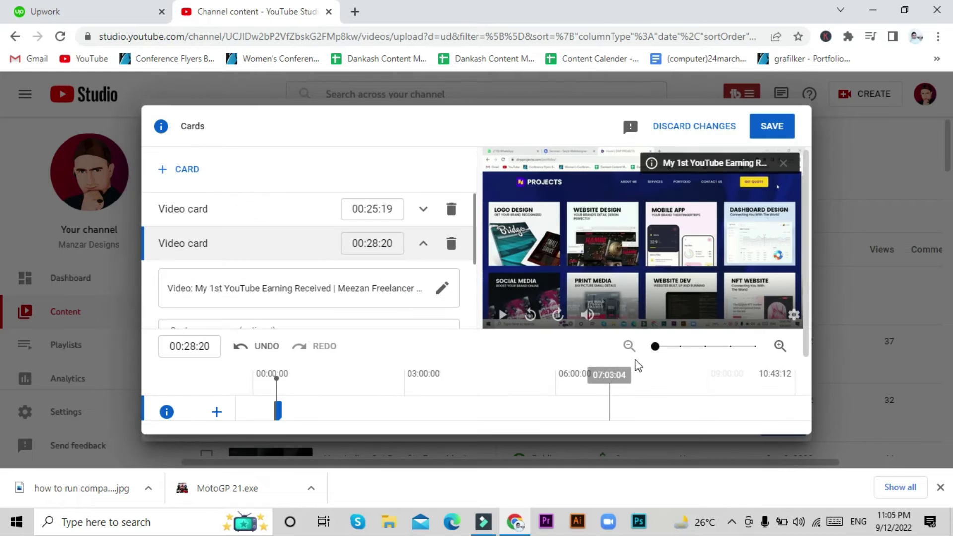
drag(280, 331, 461, 334)
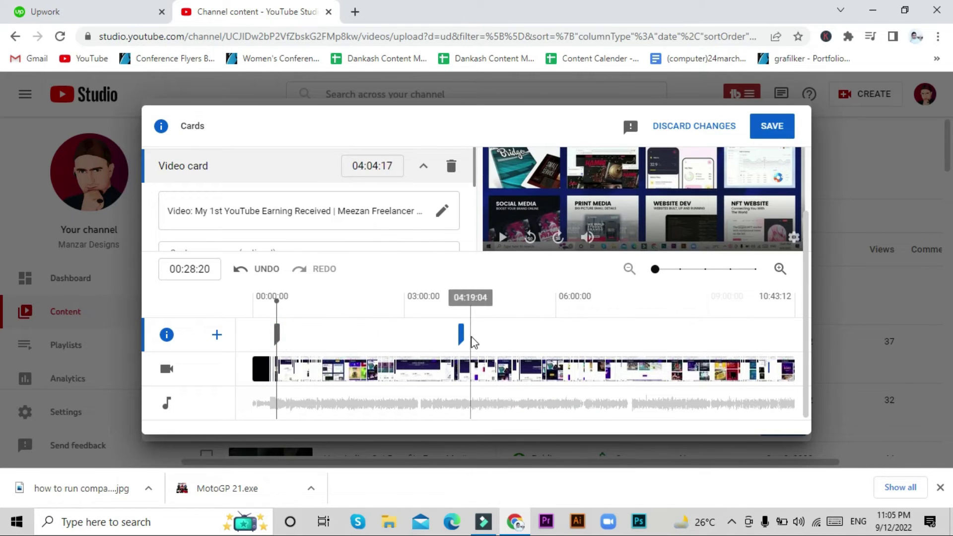
- Play the preview from 03:56:20 past the second card, and expand and close its teaser to check it
mouse_move(274, 301)
mouse_down()
mouse_move(464, 315)
mouse_move(451, 323)
mouse_up()
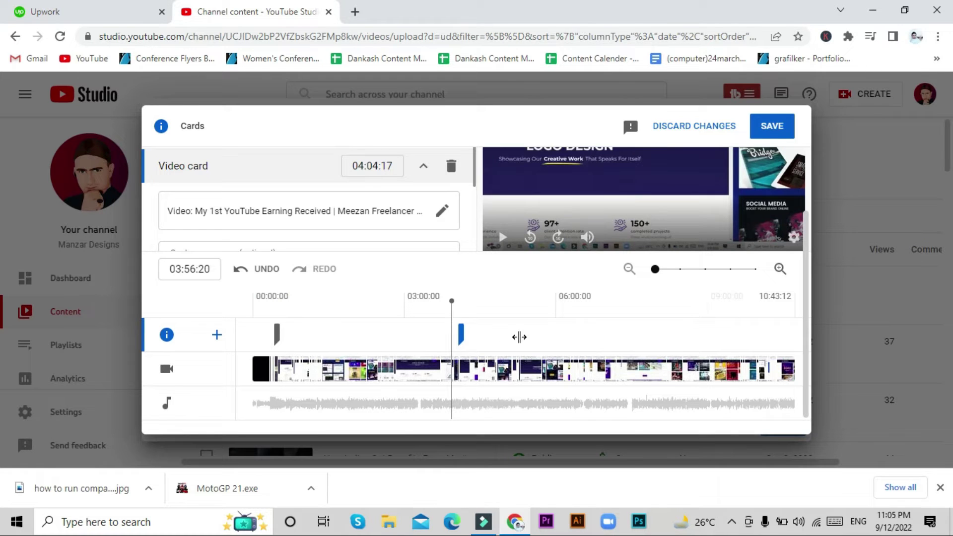
scroll(526, 348, up, 2)
key(space)
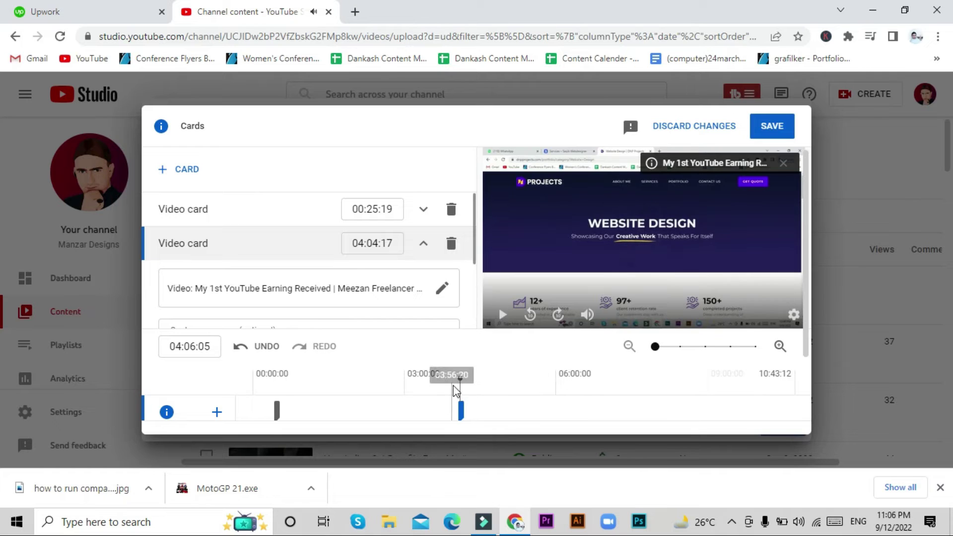
click(461, 411)
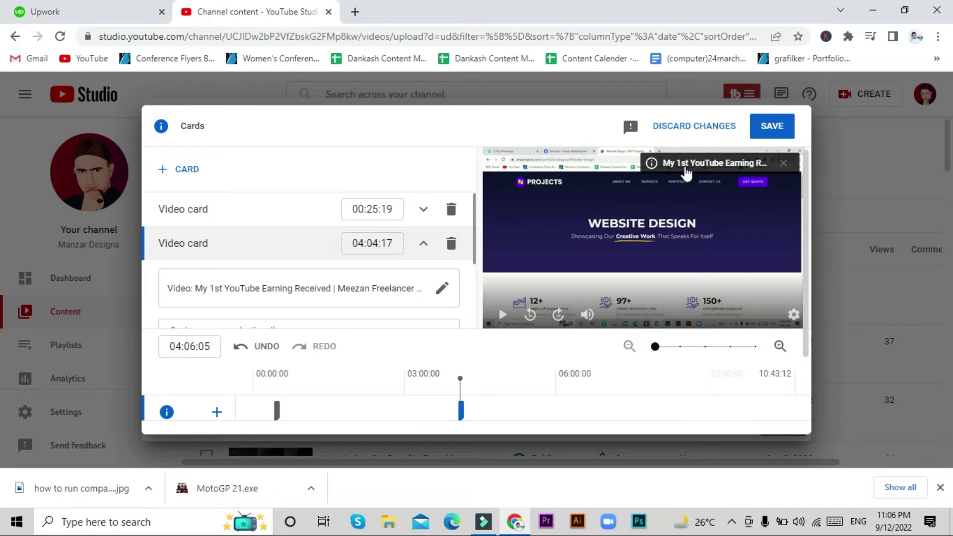
click(651, 164)
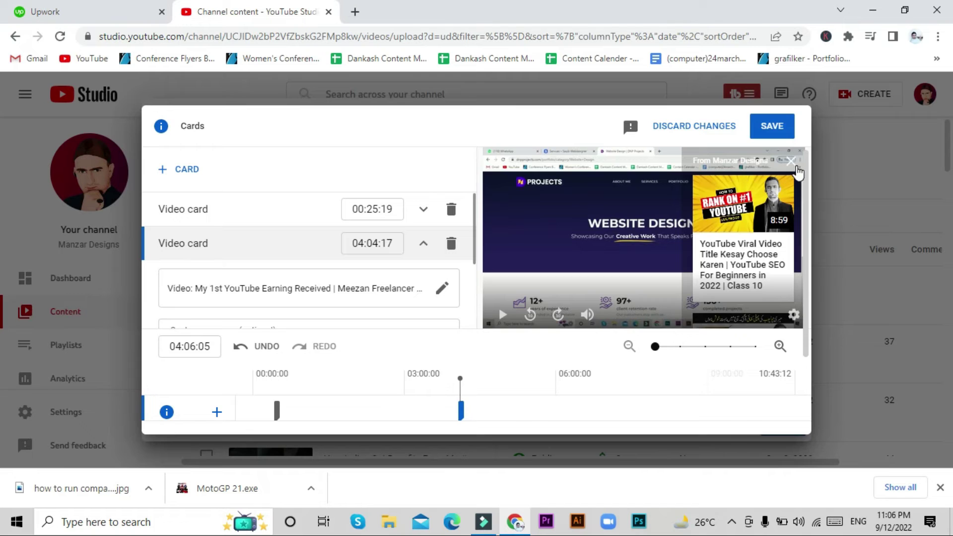
click(791, 162)
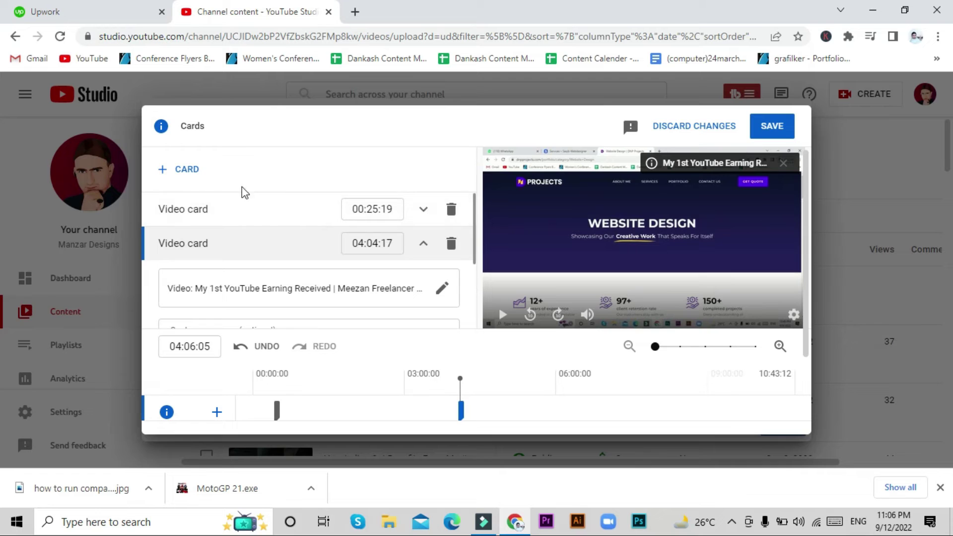
- Add a playlist card for the "Filmora 9 Basic Video Editing" playlist and place it shortly before the seven-minute point on the timeline
click(164, 170)
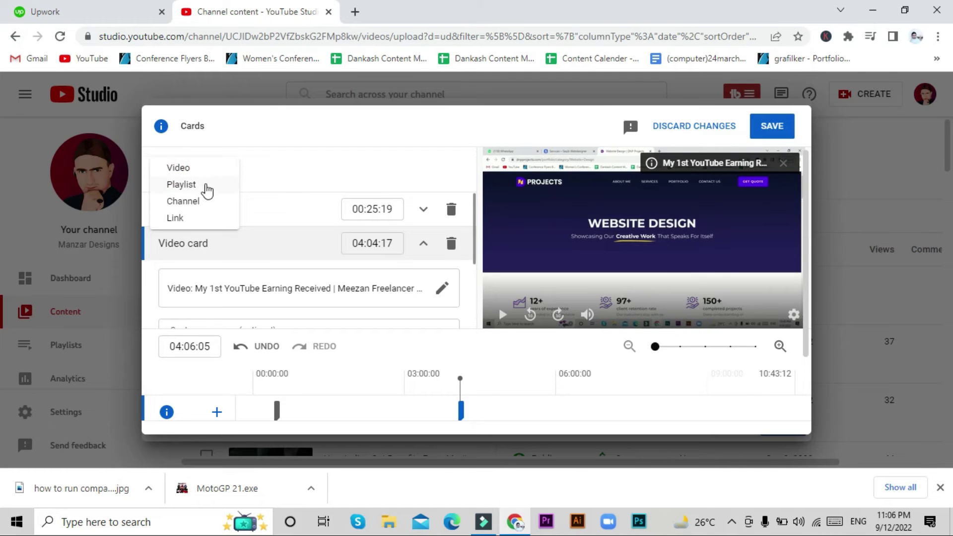
click(182, 188)
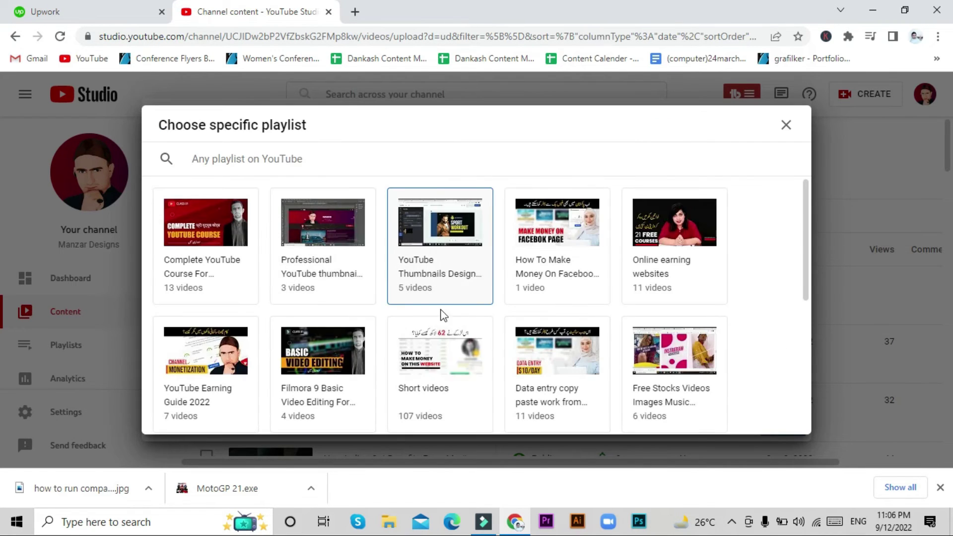
scroll(646, 301, down, 3)
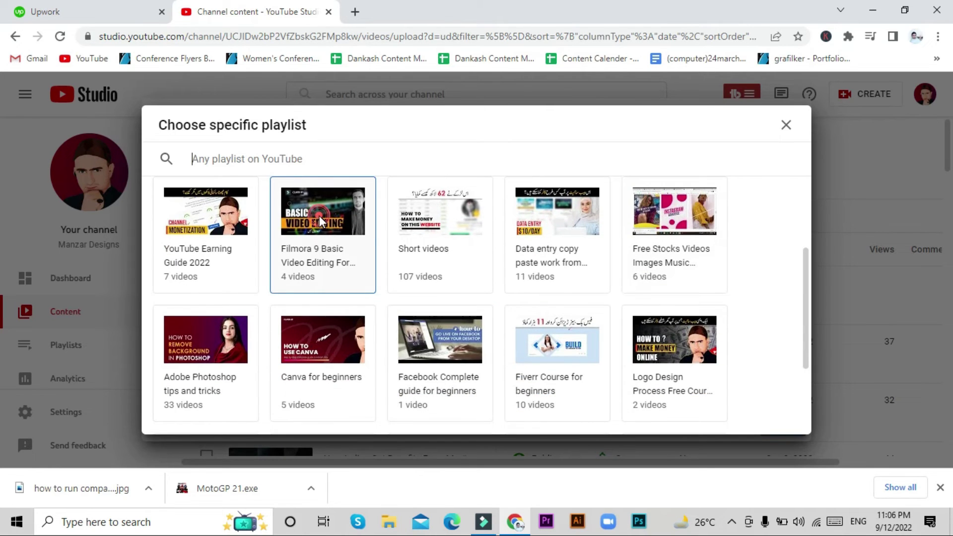
click(321, 221)
scroll(381, 325, down, 1)
drag(463, 410, 599, 410)
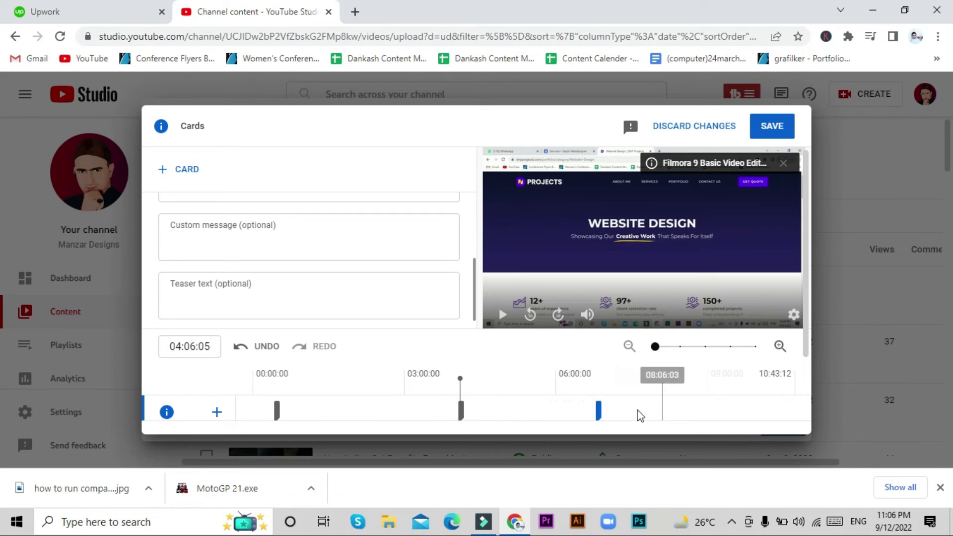
- Move the playhead to 06:40:20, just before the playlist card, and save the video's cards
scroll(663, 418, down, 1)
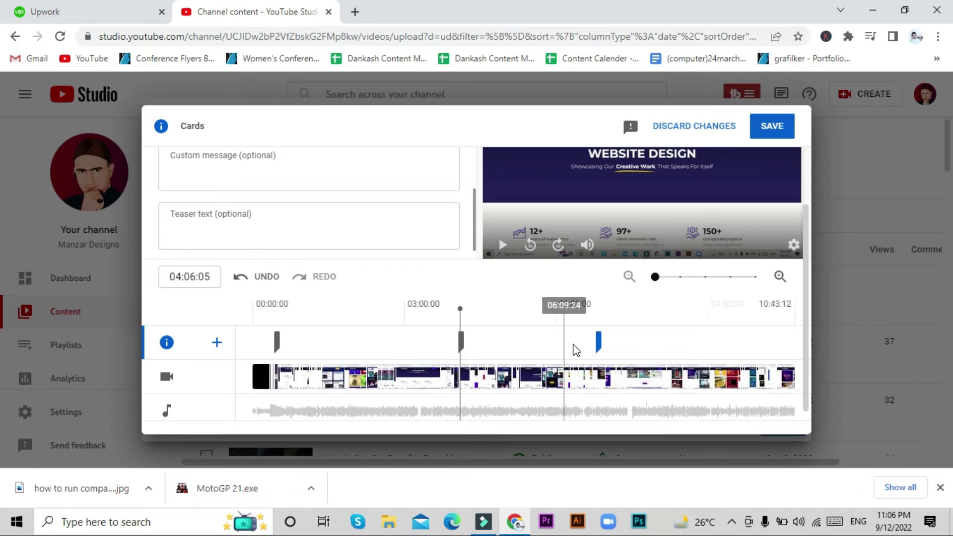
click(599, 342)
scroll(681, 315, up, 1)
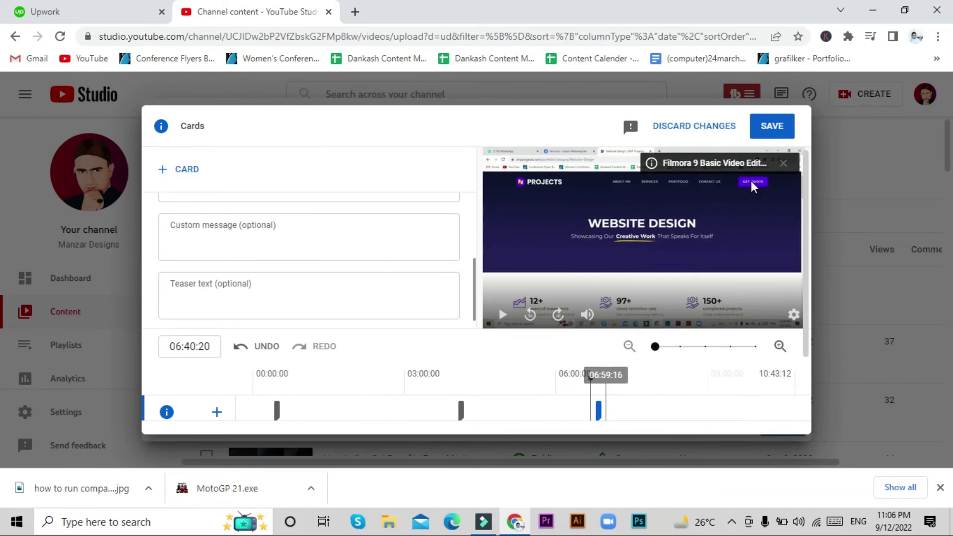
click(763, 127)
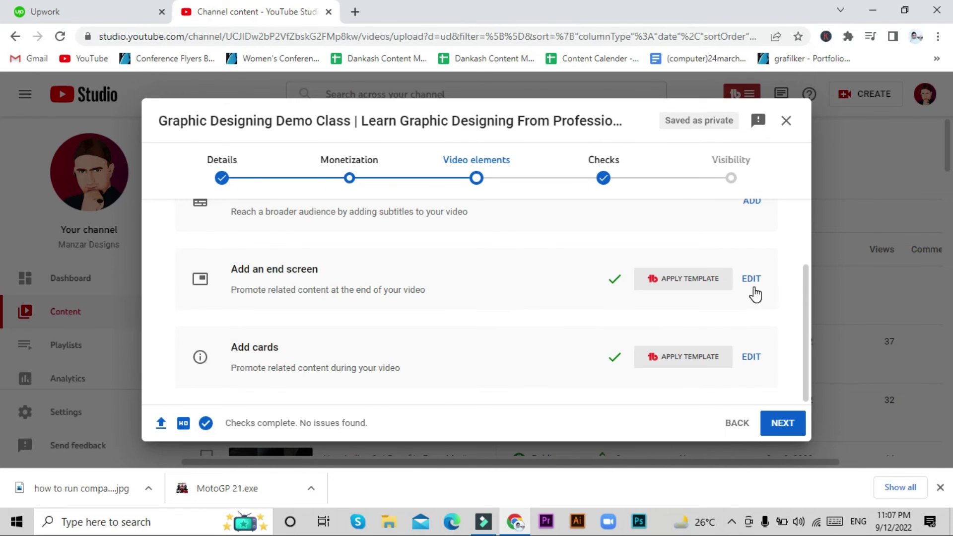
- Advance past the checks to the visibility settings and set the video to Public
click(779, 432)
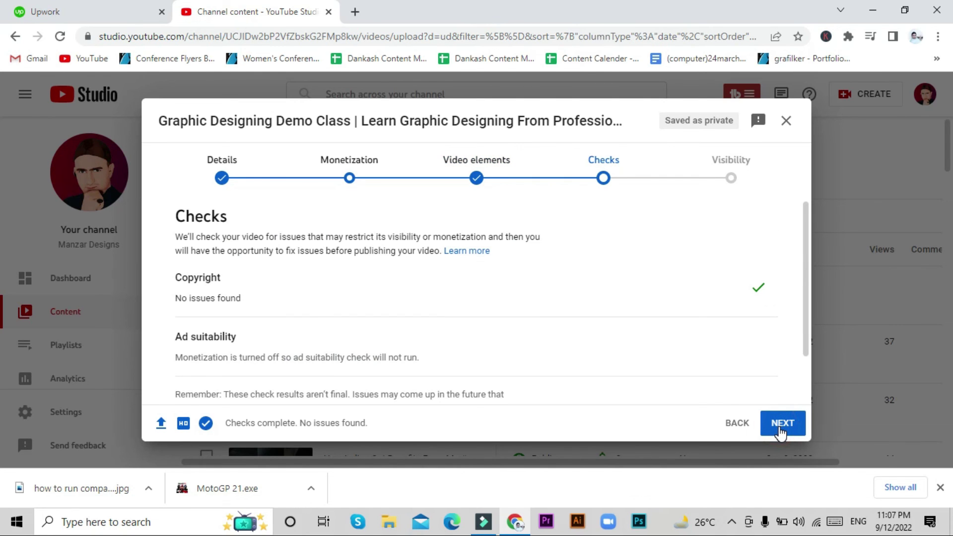
click(783, 424)
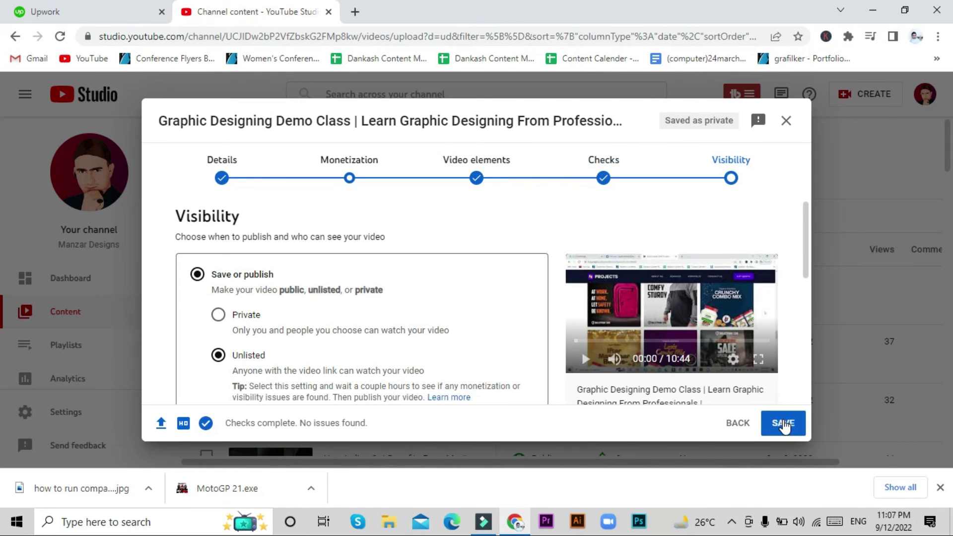
scroll(271, 346, down, 2)
click(221, 354)
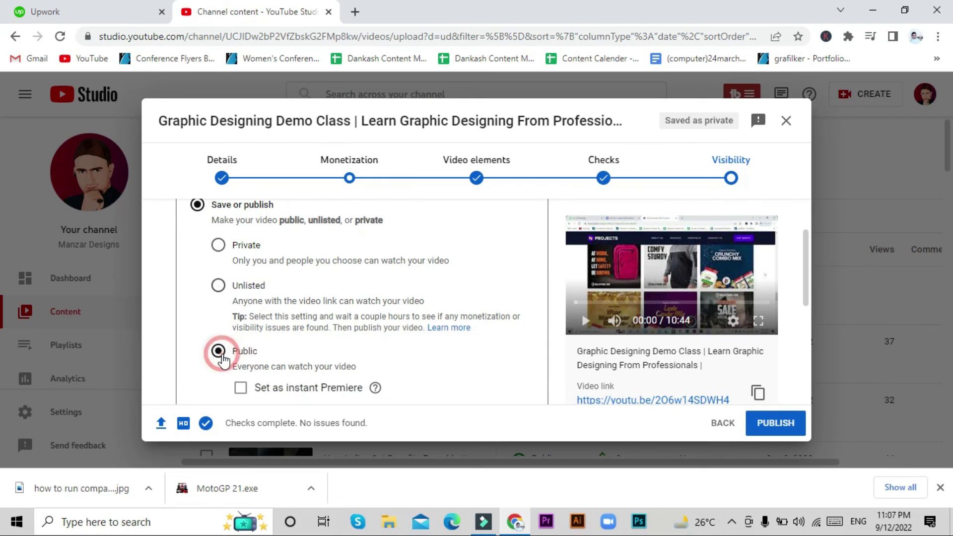